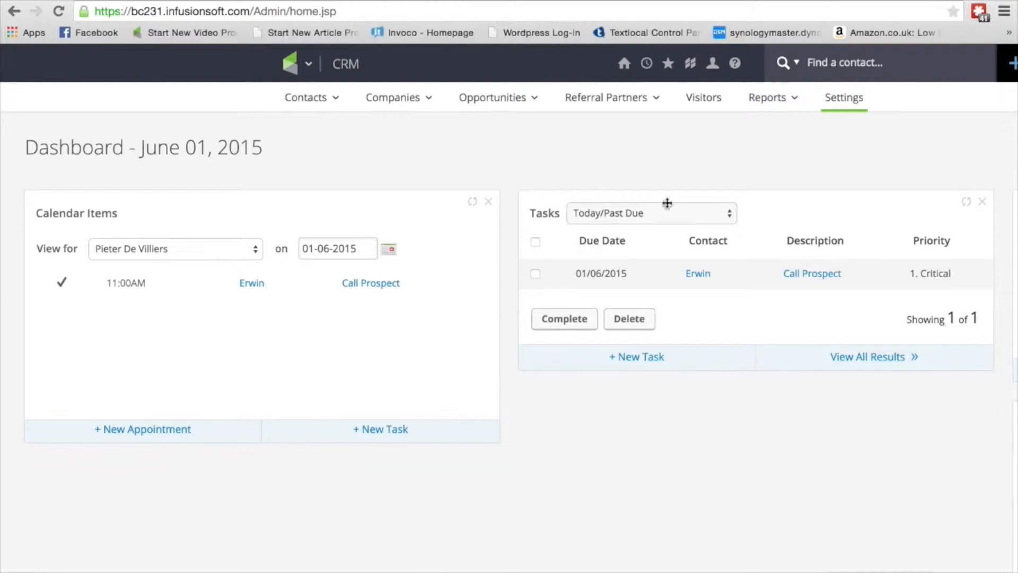
- Open the most recently viewed contact's record to look at its lead score
click(647, 64)
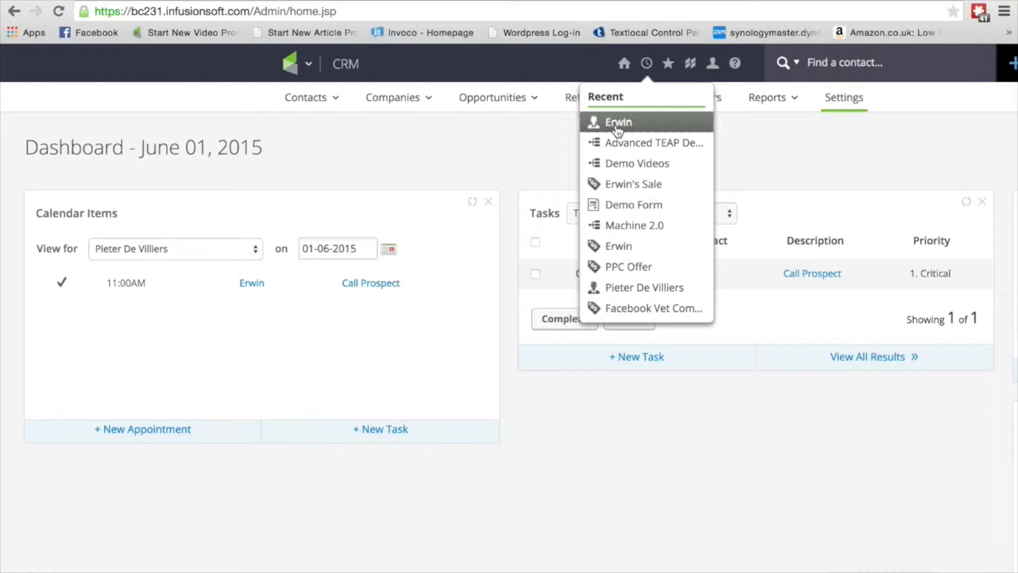
click(617, 129)
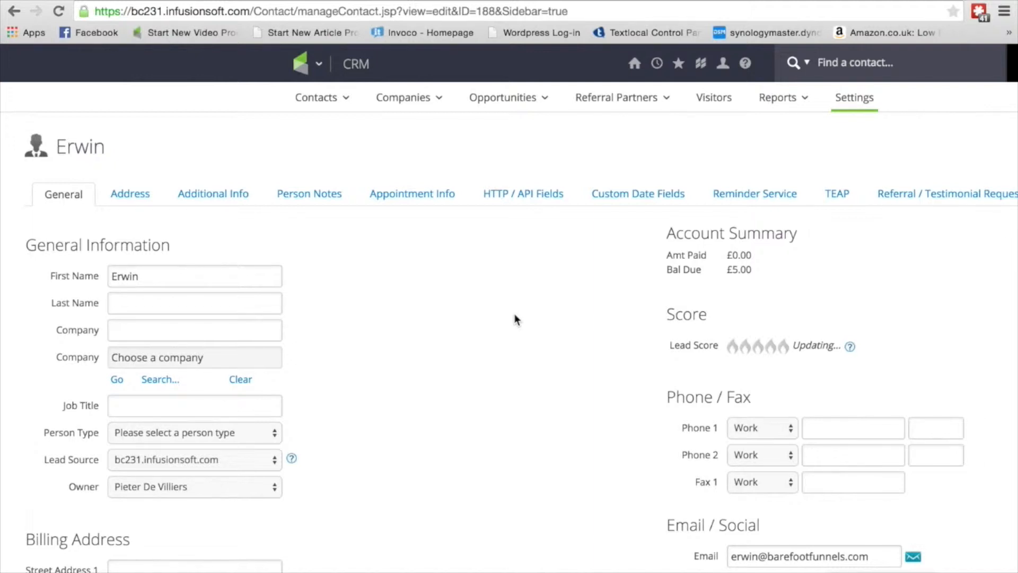
- Open the Lead Score for editing in the Scores section of the CRM settings
click(317, 65)
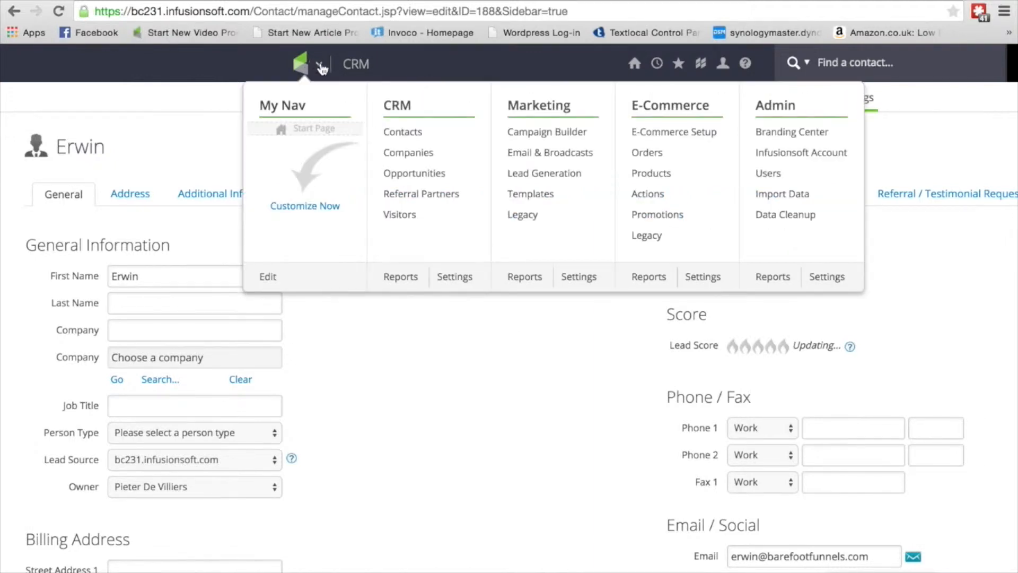
click(455, 277)
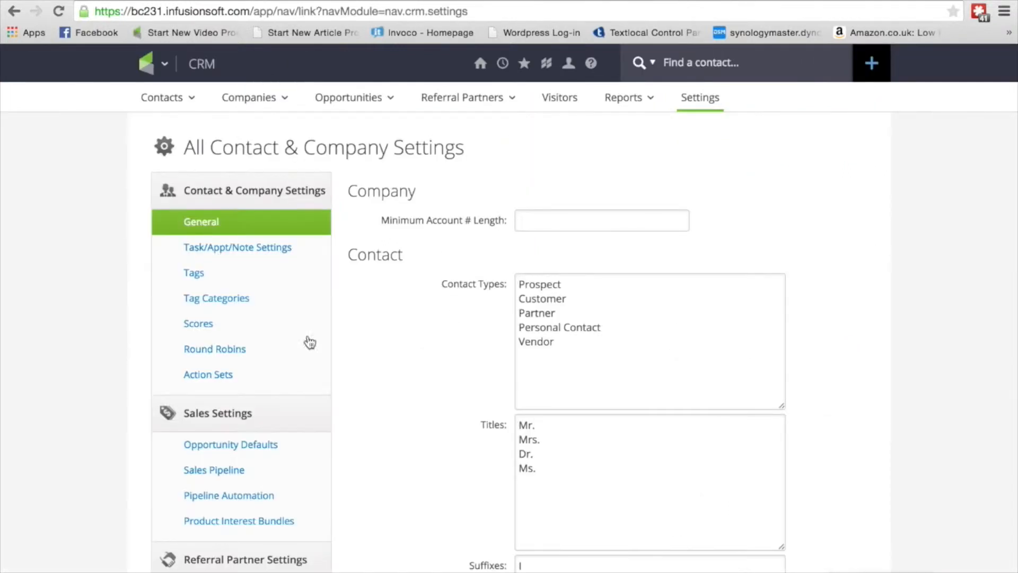
click(201, 324)
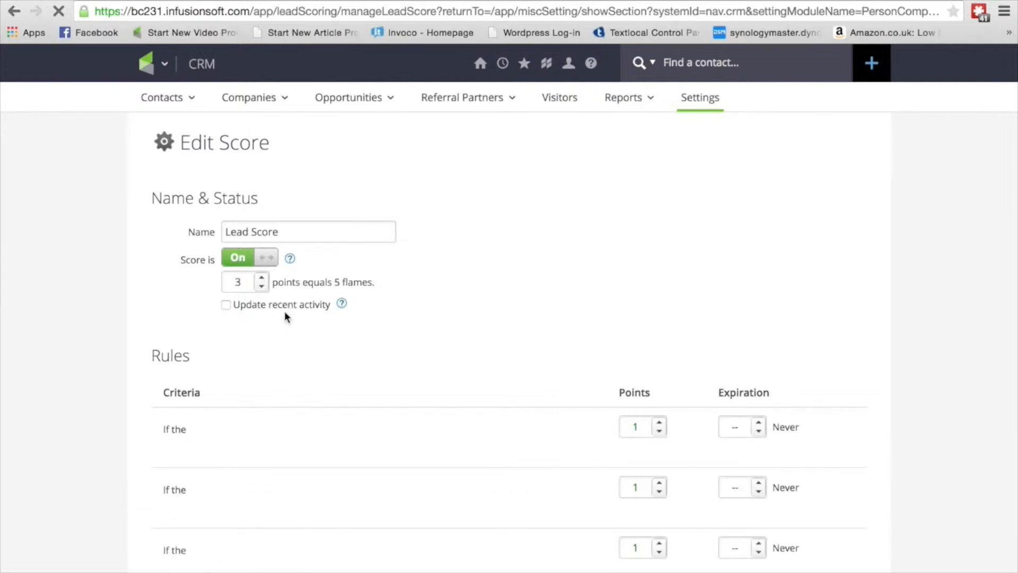
- Set the number of points that equals 5 flames to 50
scroll(487, 300, down, 3)
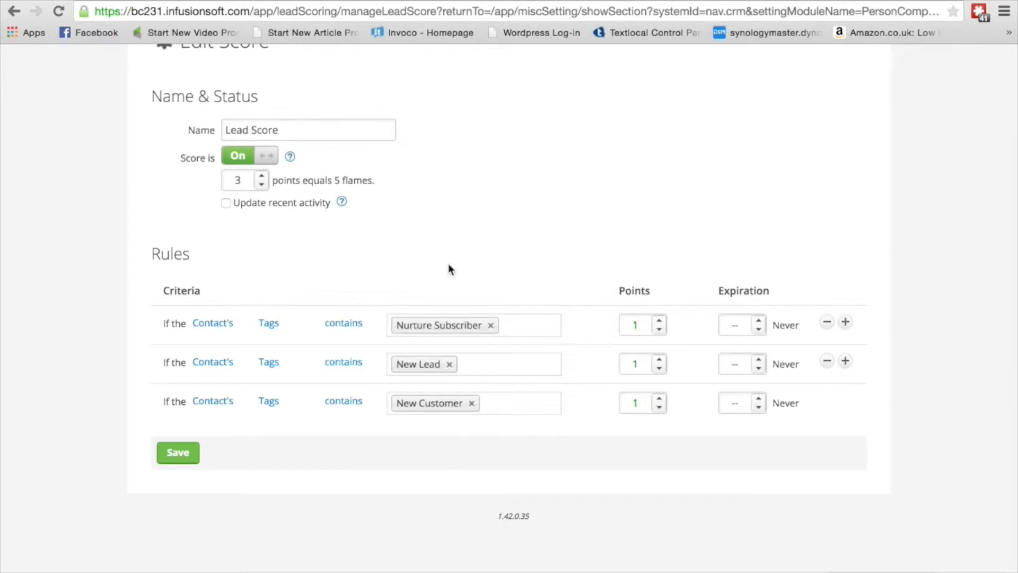
click(244, 181)
key(BackSpace)
text(50)
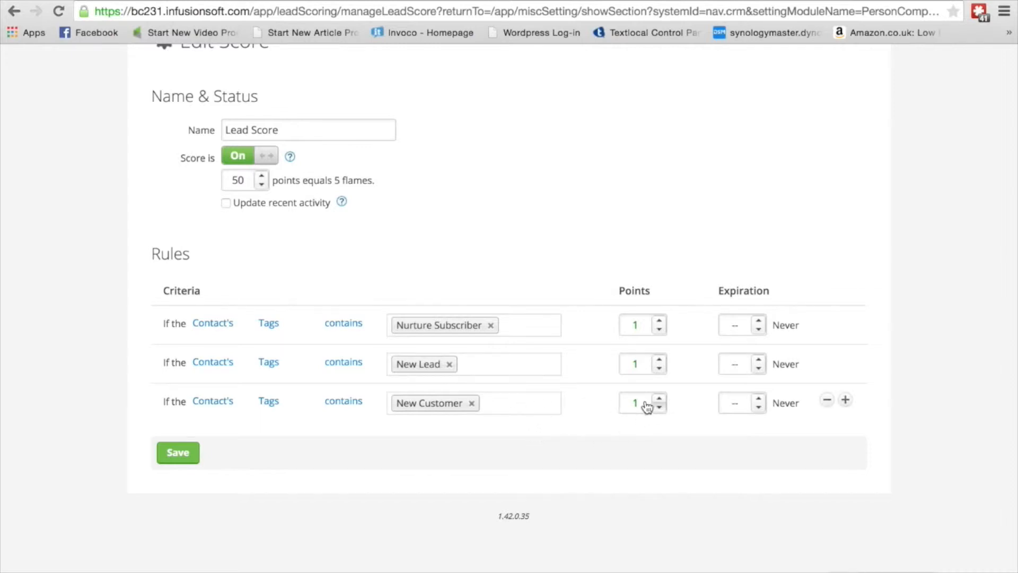
- Set the New Customer tag rule to 25 points with an expiration of 4 weeks
drag(644, 401, 624, 401)
text(25)
click(758, 400)
click(756, 399)
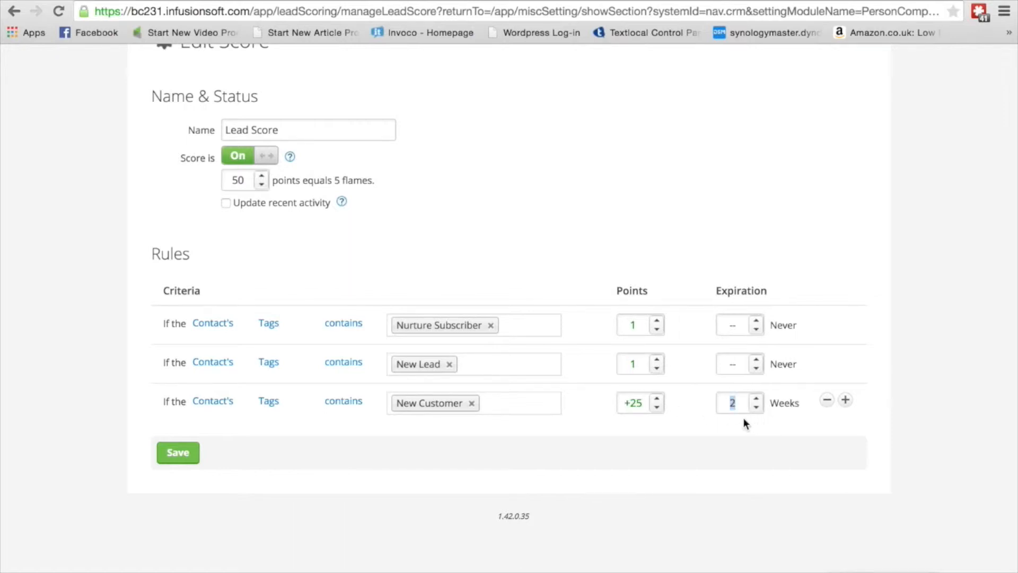
click(756, 400)
click(757, 399)
- Set the Nurture Subscriber tag rule to 3 points with an expiration of 2 weeks
double_click(640, 322)
text(3)
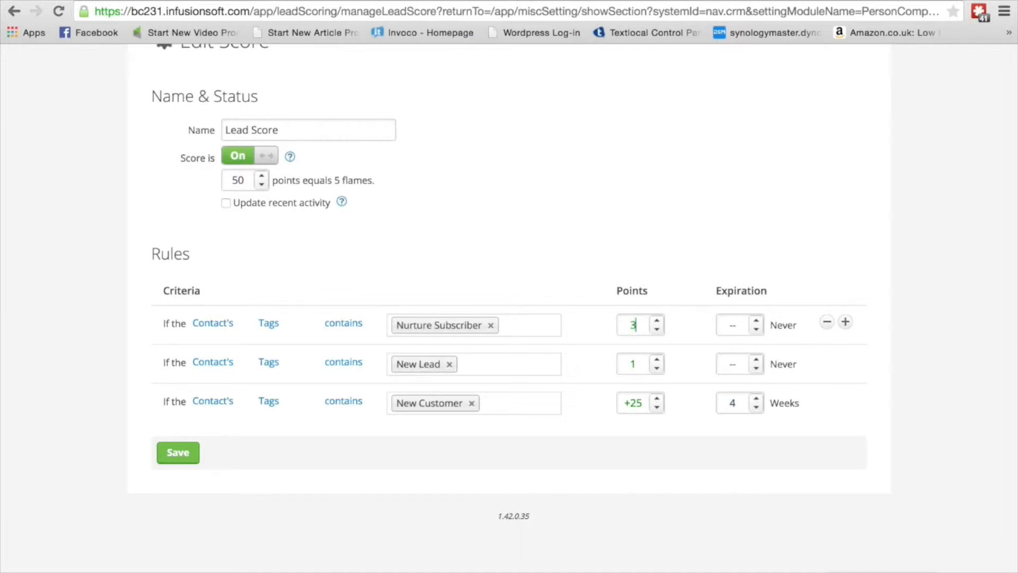
click(757, 322)
click(757, 321)
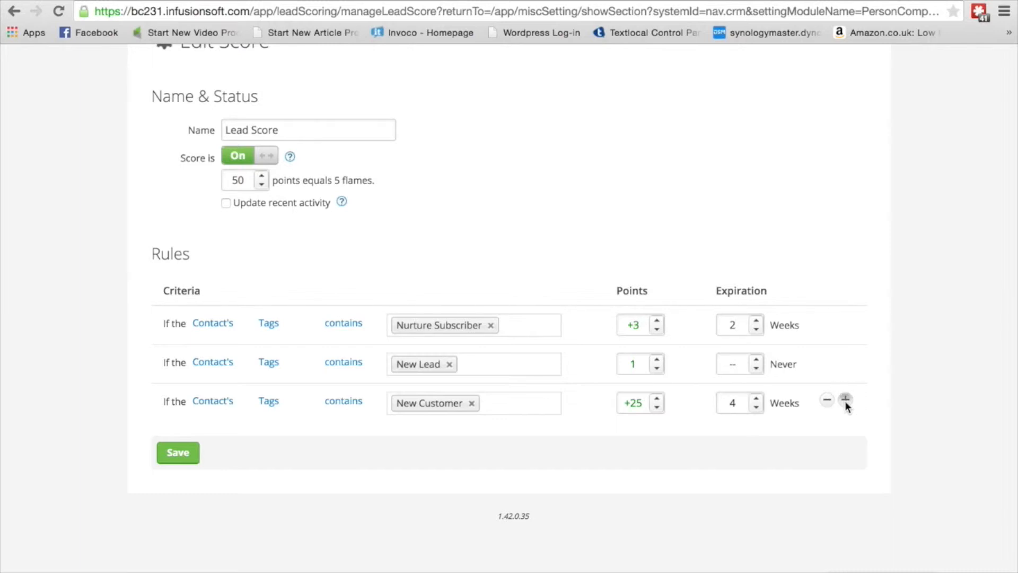
- Add a rule below New Customer for when the contact's Activity contains Web Form Submission
click(845, 400)
click(282, 445)
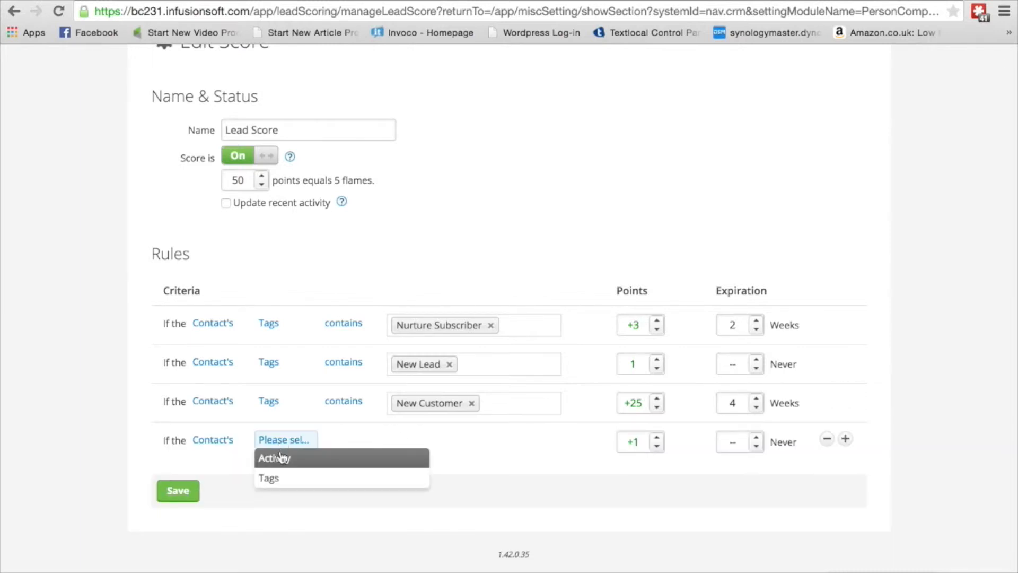
click(280, 460)
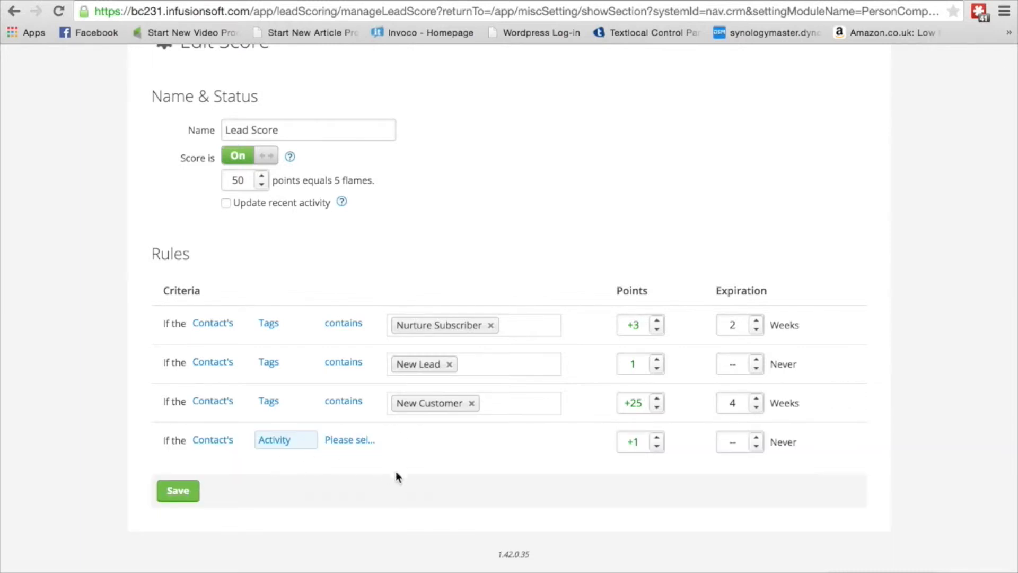
click(348, 440)
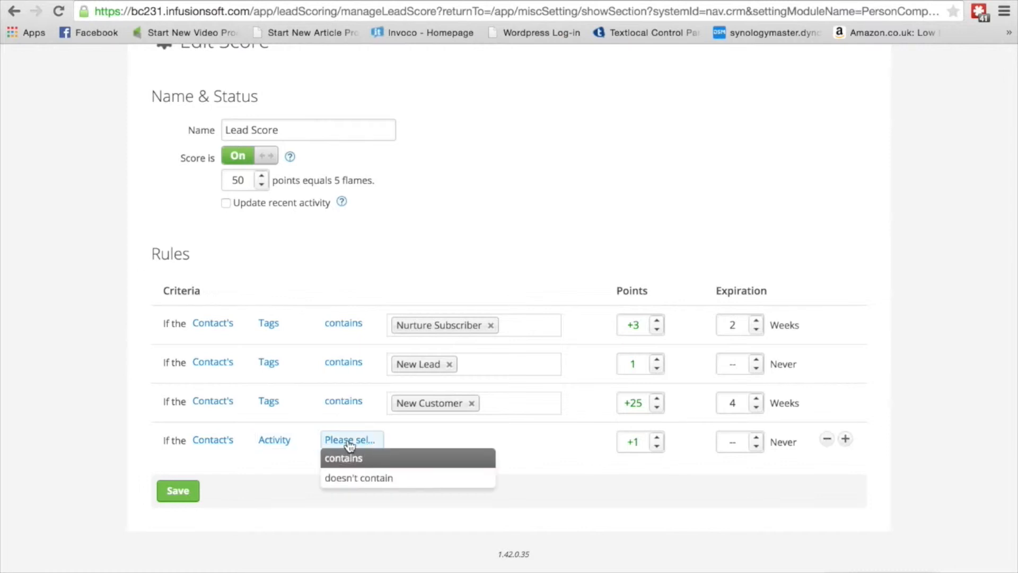
click(352, 458)
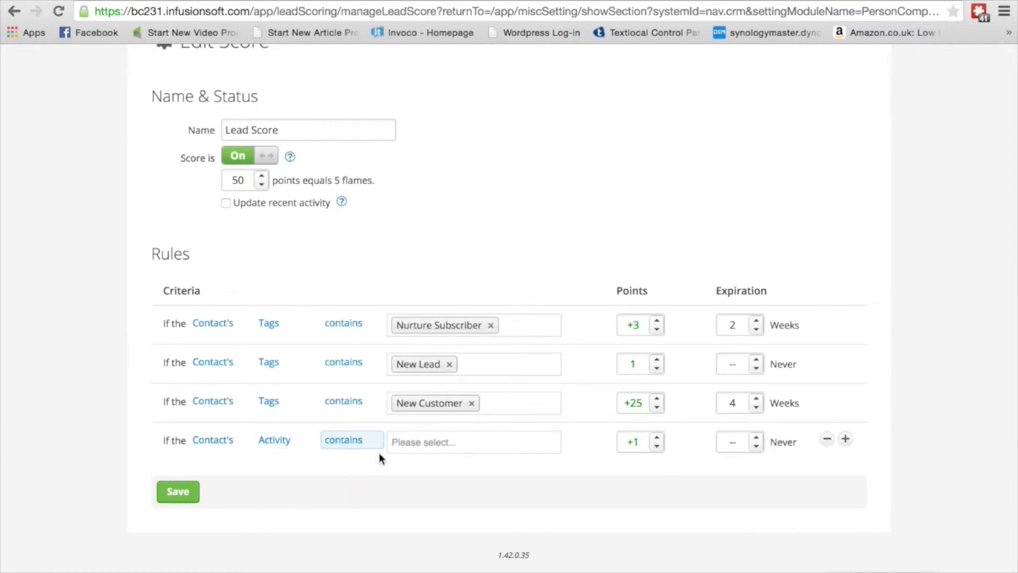
click(430, 442)
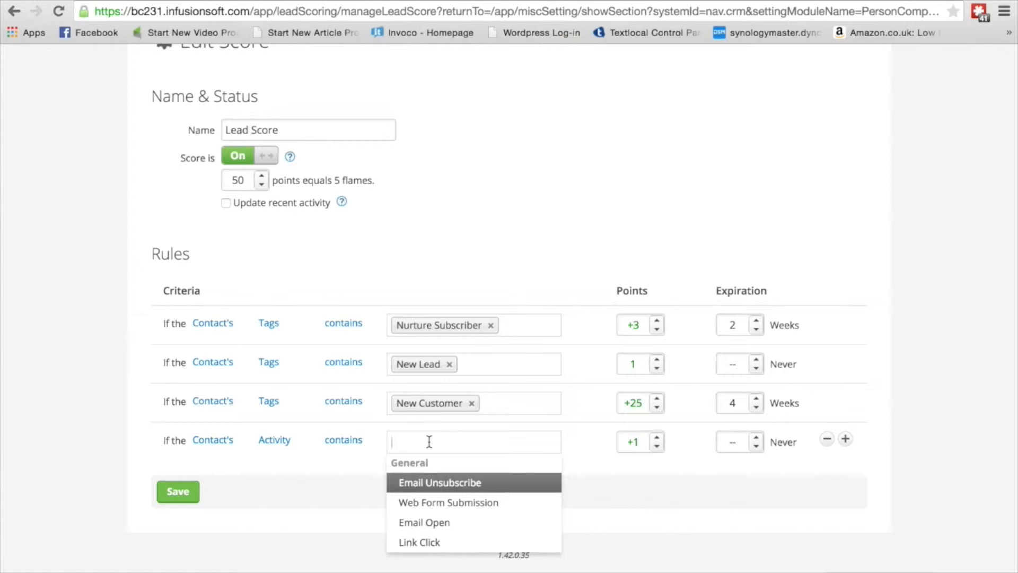
click(455, 505)
- Set the Web Form Submission rule to +5 points with an expiration of 3 weeks
click(656, 438)
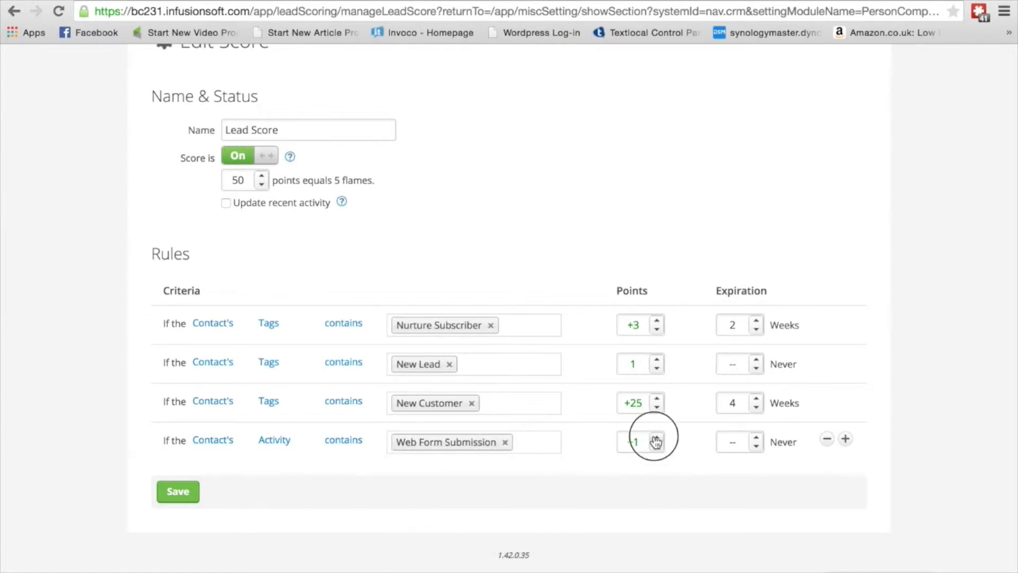
click(656, 438)
click(656, 438)
click(657, 437)
click(757, 438)
click(756, 438)
click(756, 438)
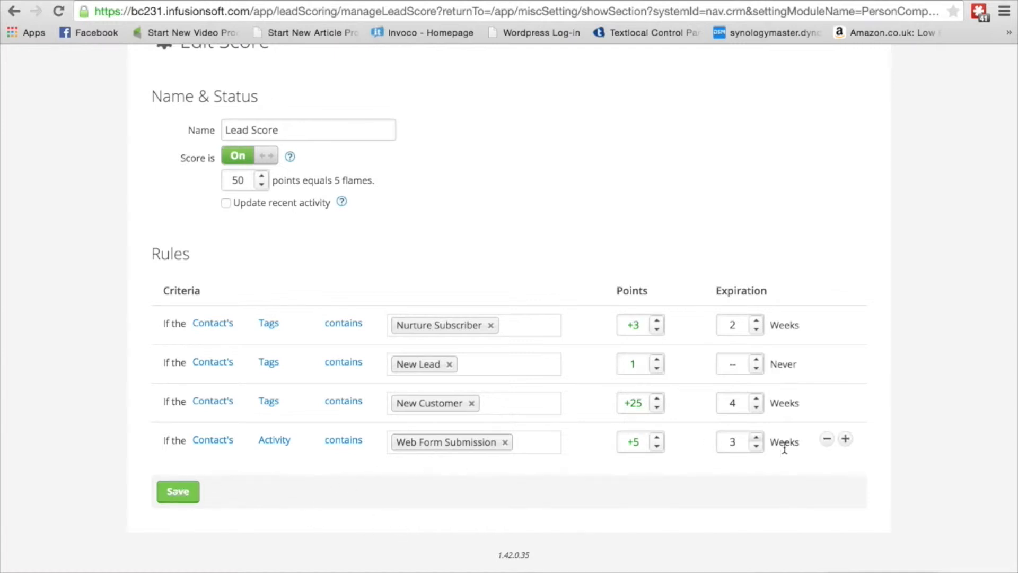
- Add another rule for when the contact's Activity contains Email Unsubscribe
click(846, 439)
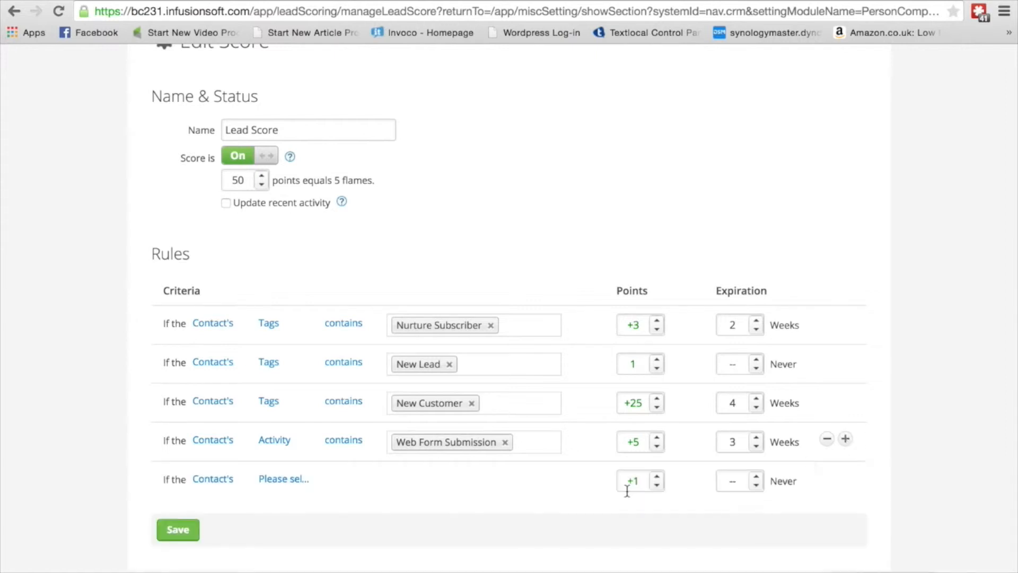
click(278, 481)
click(366, 496)
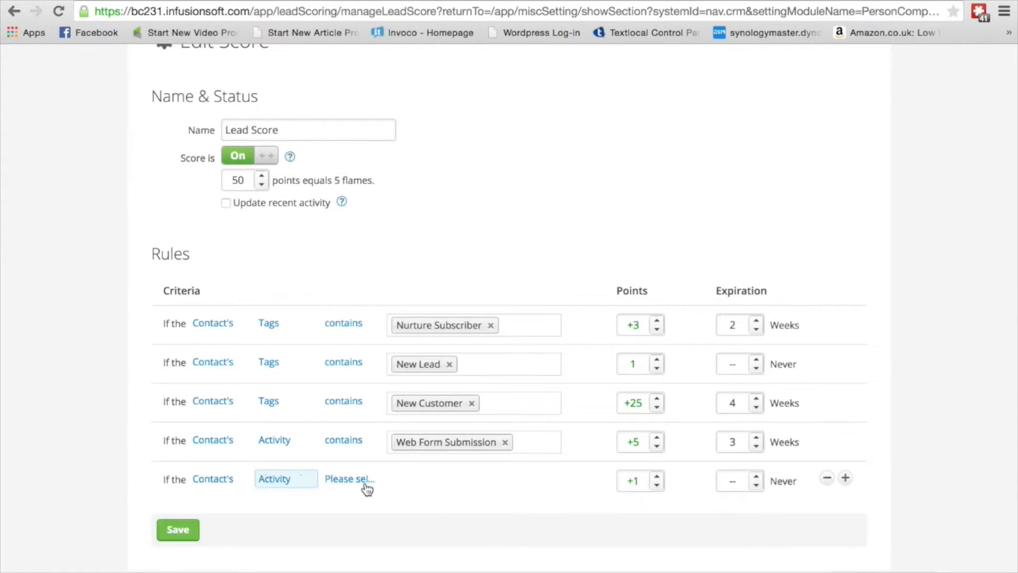
click(357, 480)
click(353, 497)
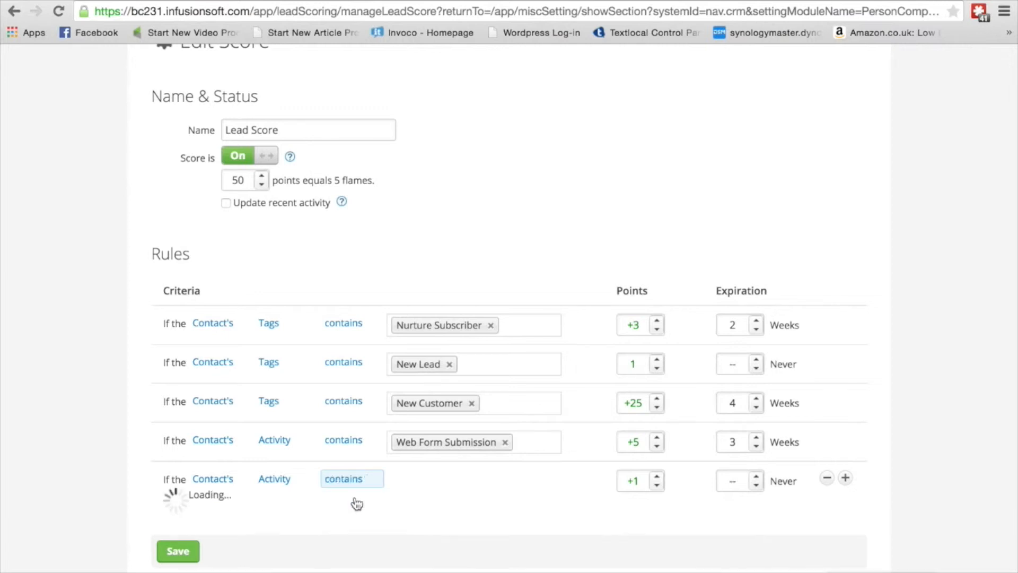
click(429, 482)
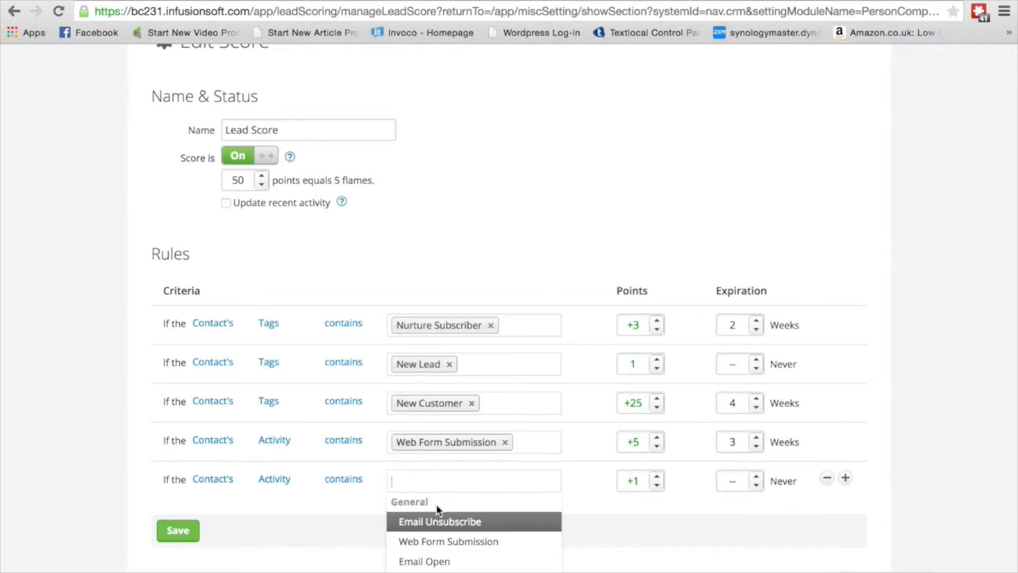
click(439, 521)
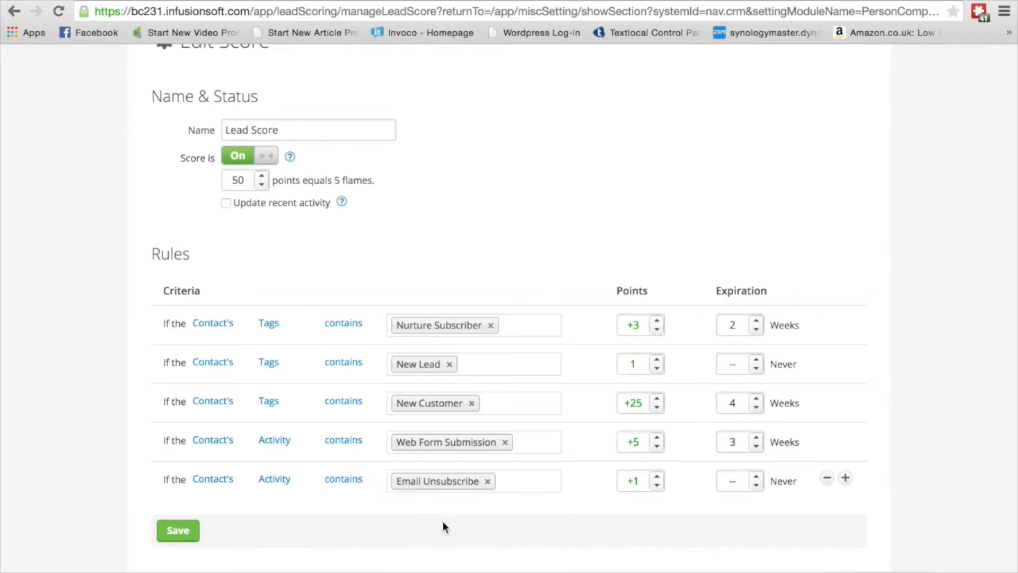
- Set the Email Unsubscribe rule to -25 points with an expiration of 4 weeks
click(657, 486)
click(657, 484)
click(658, 485)
click(658, 485)
click(658, 485)
click(658, 484)
click(657, 485)
click(658, 484)
click(657, 484)
click(657, 485)
click(658, 485)
click(657, 484)
click(657, 485)
click(657, 485)
click(657, 484)
click(658, 485)
click(657, 484)
click(657, 485)
click(657, 485)
click(657, 485)
click(657, 485)
click(658, 485)
click(757, 476)
click(757, 476)
click(757, 476)
click(757, 477)
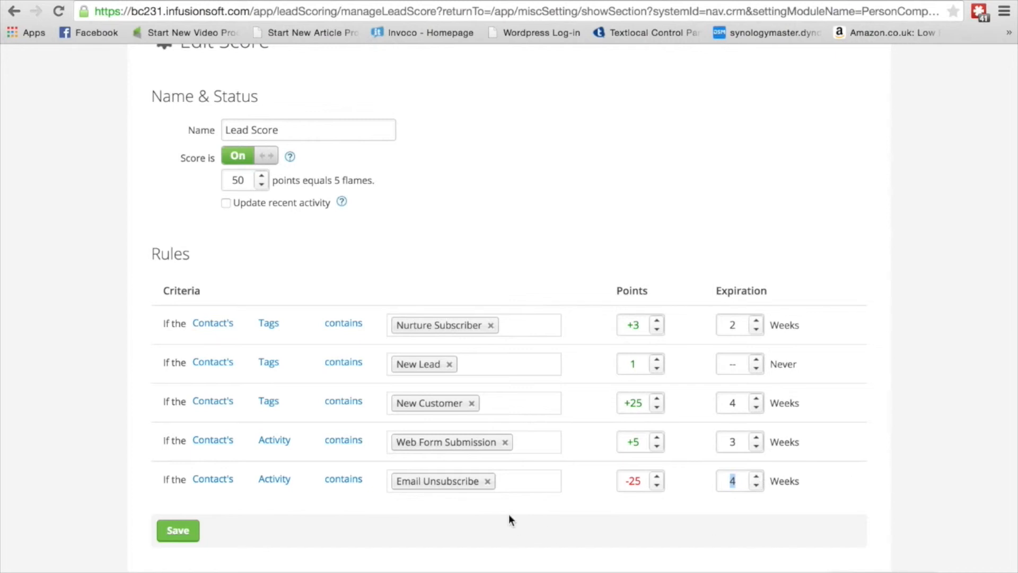
click(175, 530)
click(226, 203)
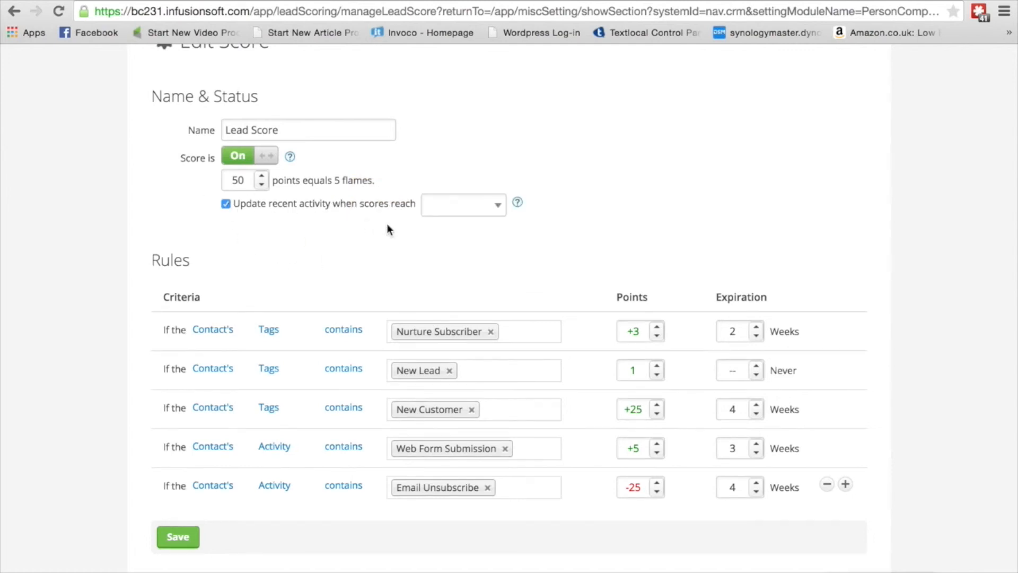
click(497, 200)
click(499, 206)
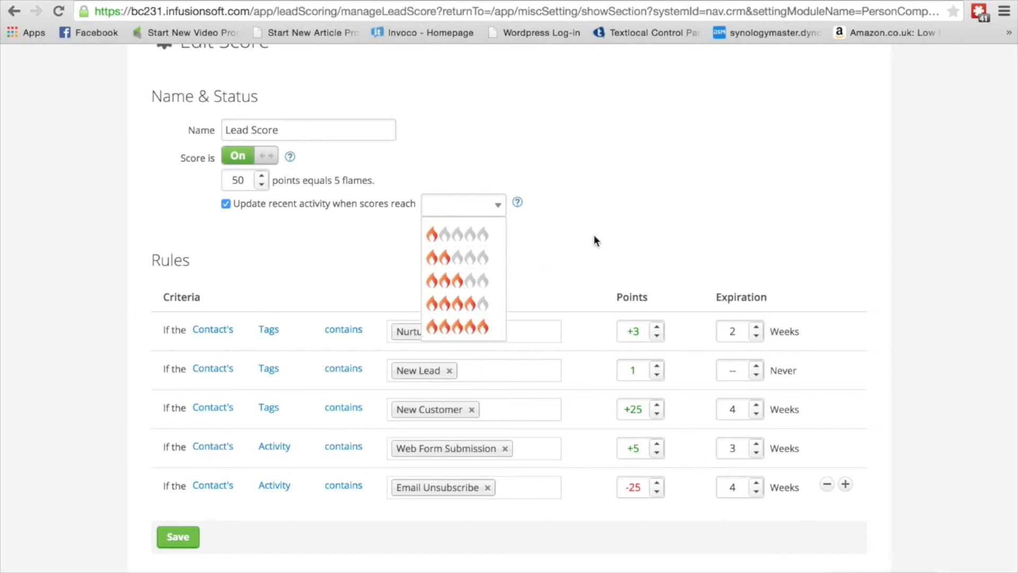
click(594, 255)
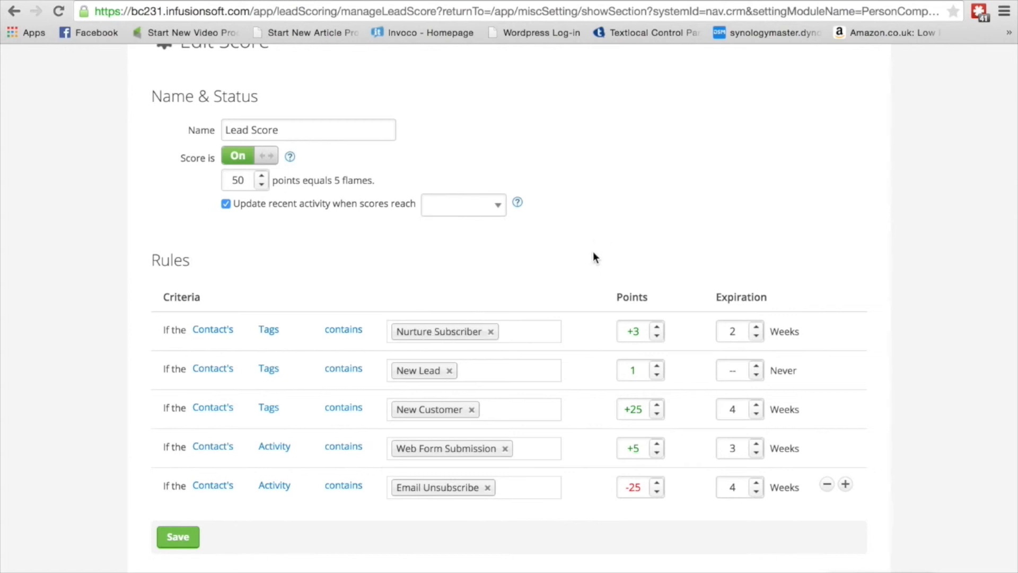
click(226, 205)
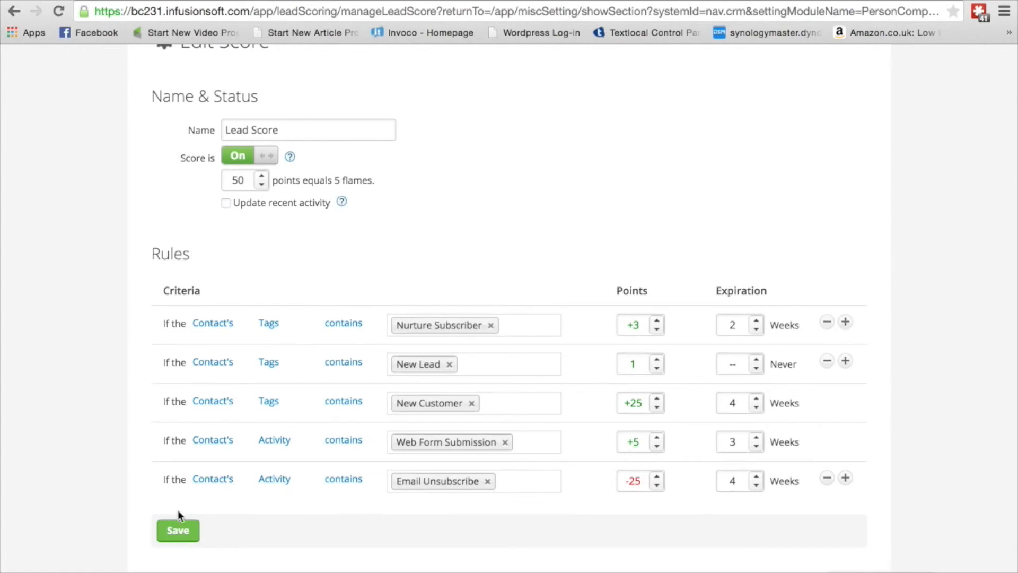